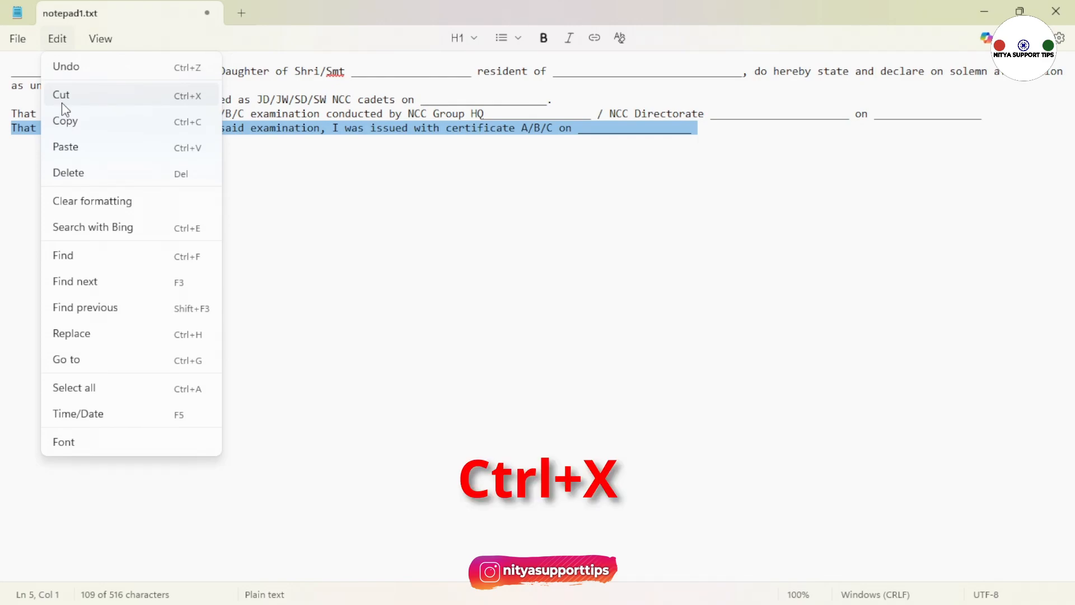
- Move the final line, "That on successfully passing the said examination...", out of notepad1.txt into a new tab using cut and paste
key(Escape)
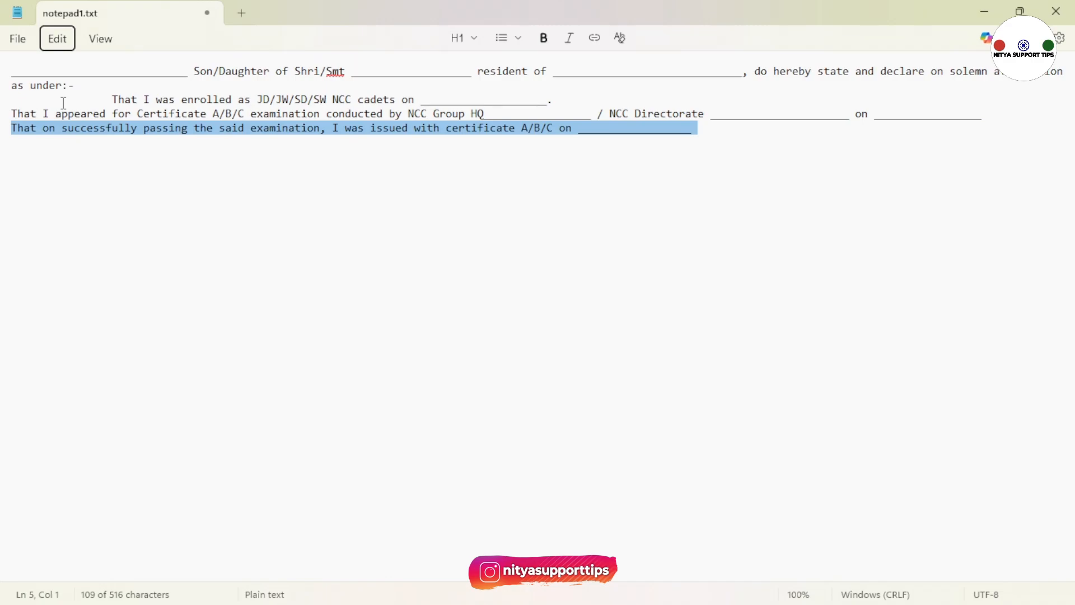
key(ctrl+x)
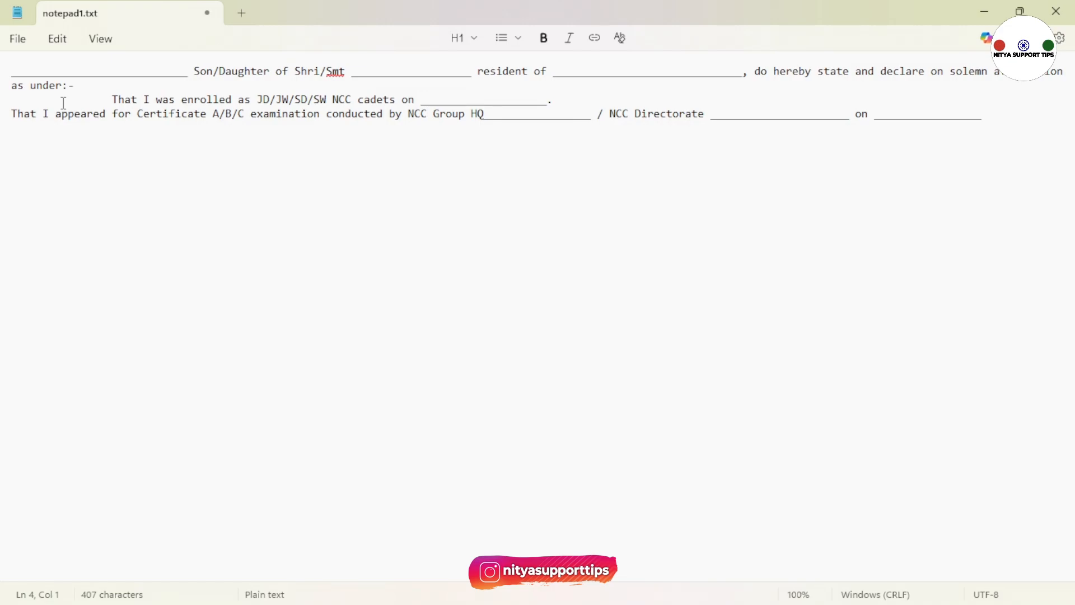
click(19, 39)
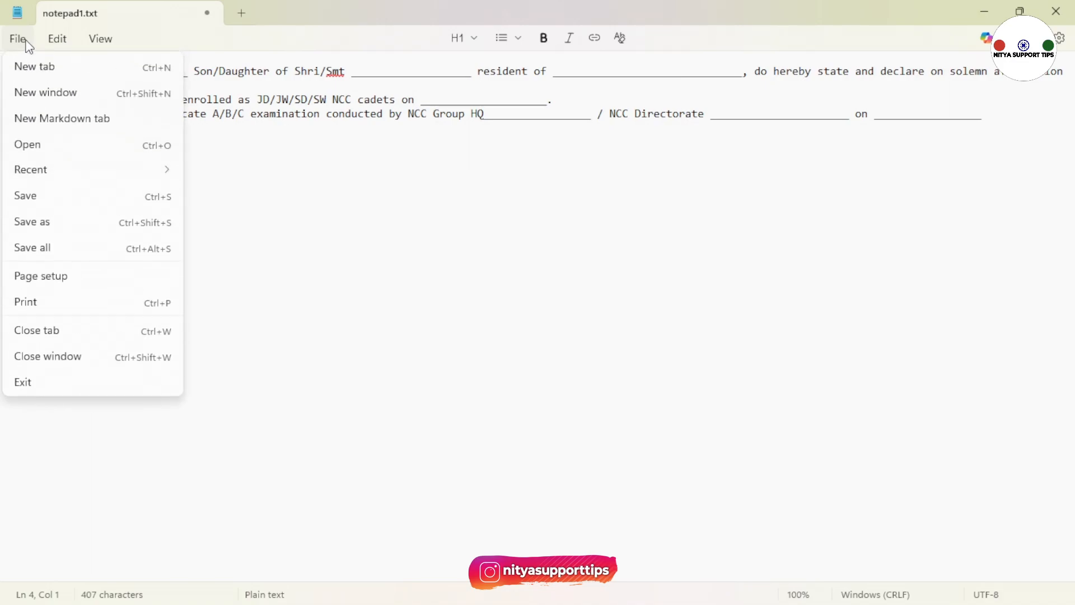
click(43, 73)
right_click(201, 82)
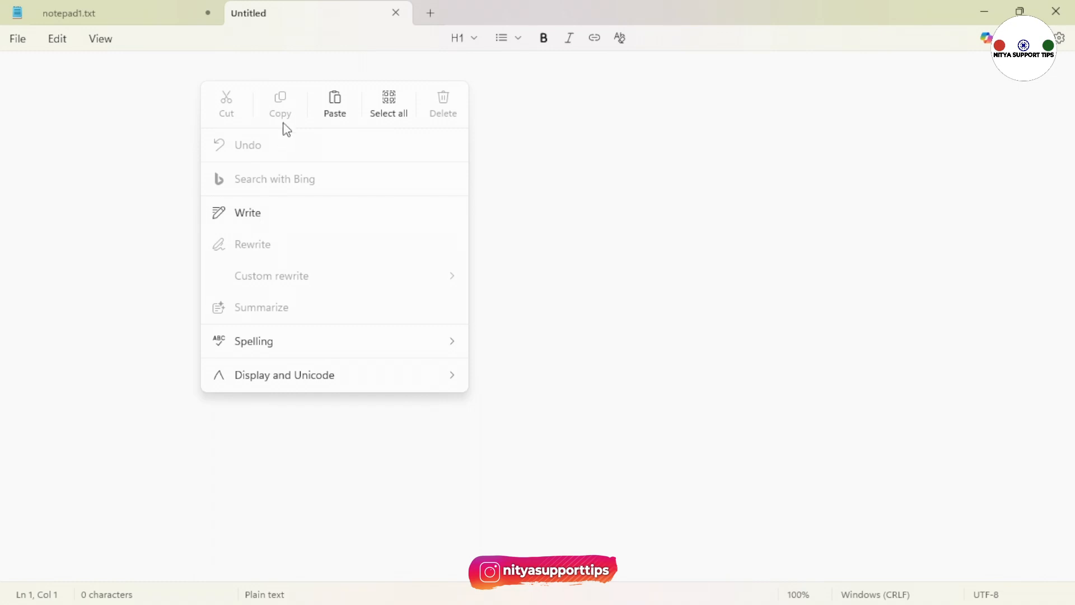
click(335, 104)
drag(11, 72, 808, 72)
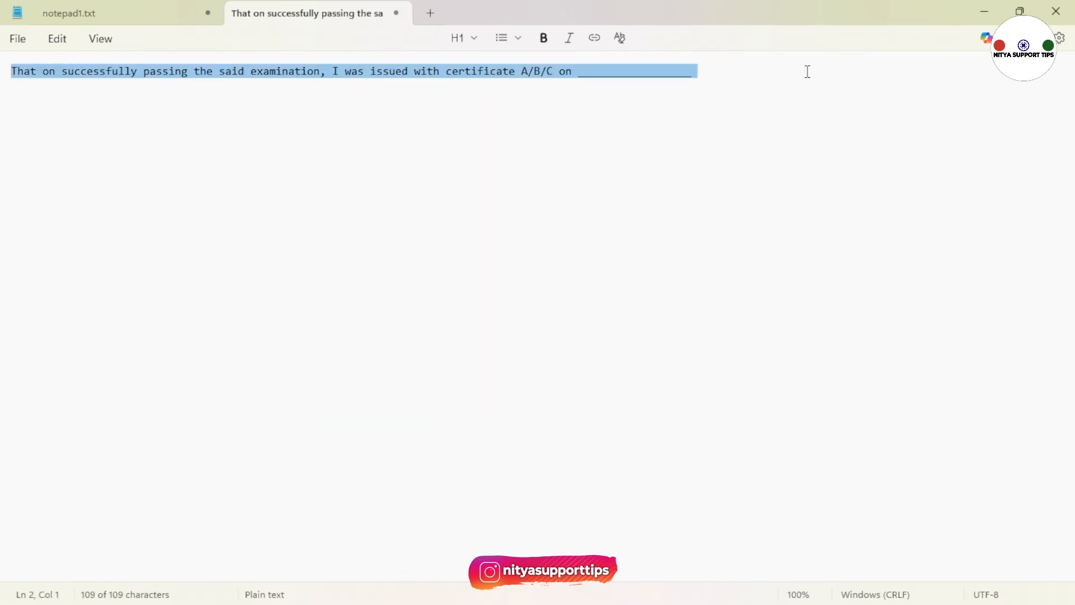
click(283, 113)
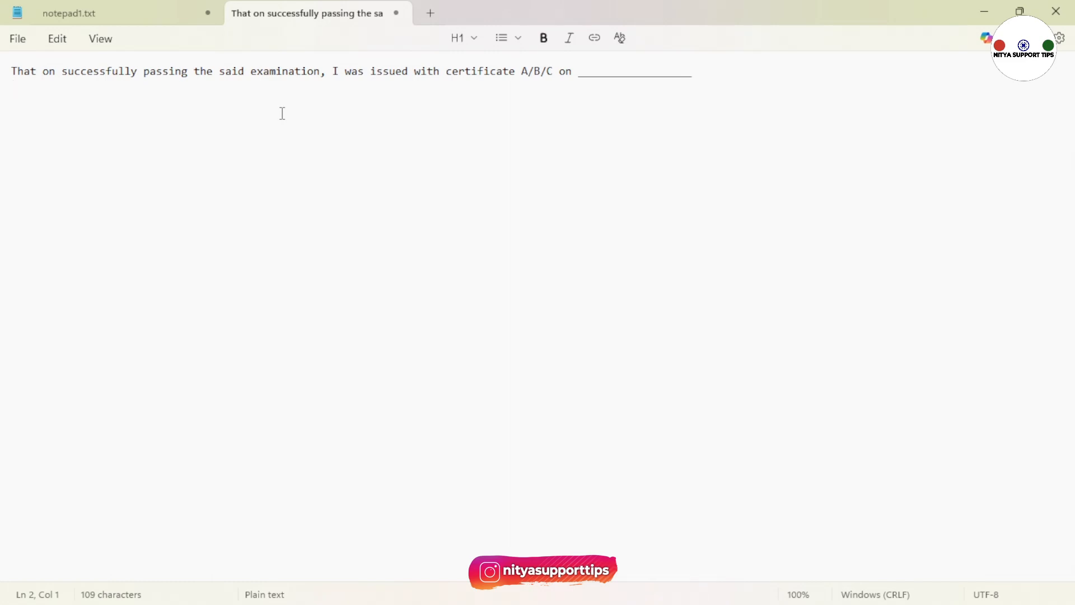
- Paste the cut line two more times in the new tab, leaving a blank line before each copy
key(Return)
key(ctrl+v)
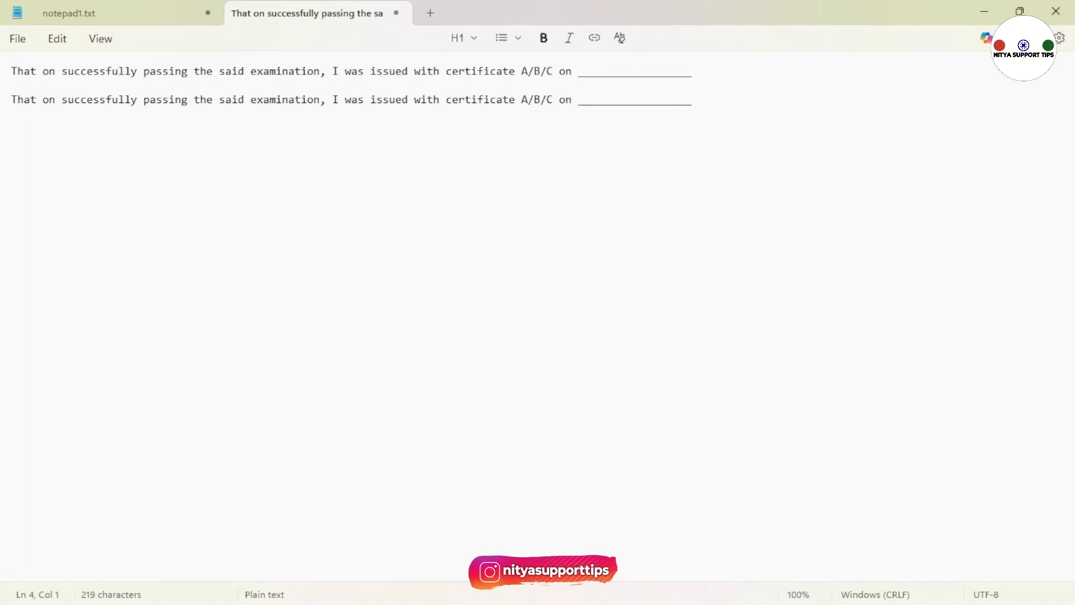
key(Return)
key(ctrl+v)
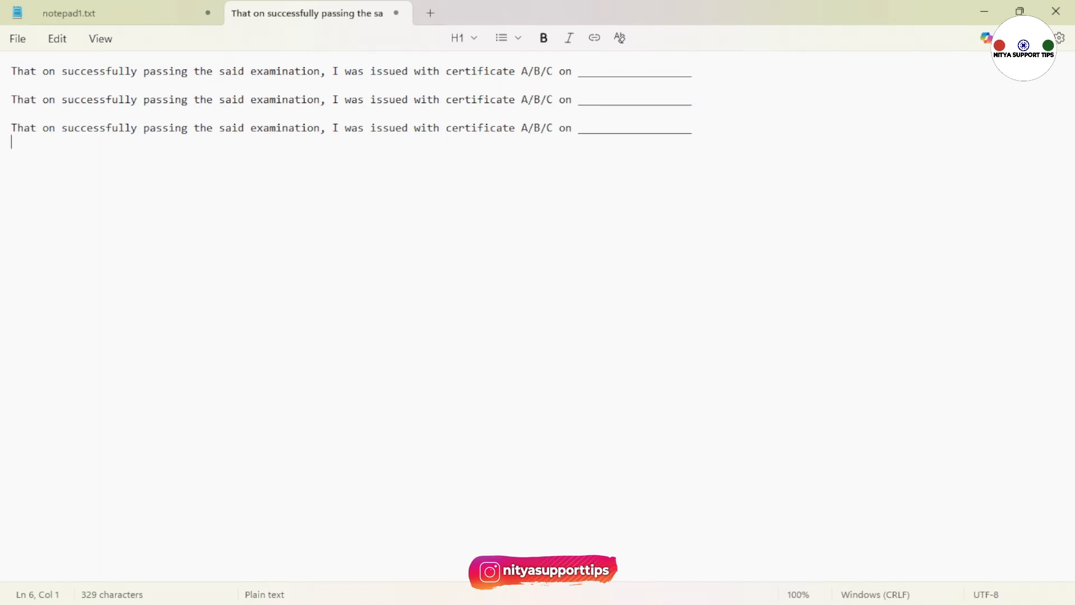
- Return to the notepad1.txt tab and copy the phrase "That I appeared for Certificate" from the last line
key(ctrl+Tab)
click(58, 39)
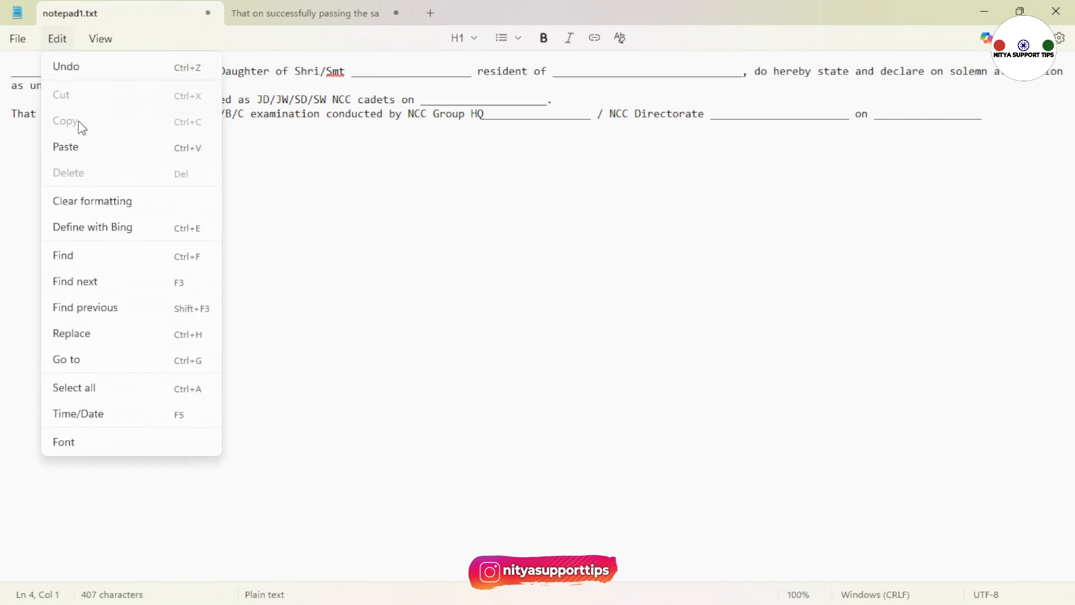
click(495, 204)
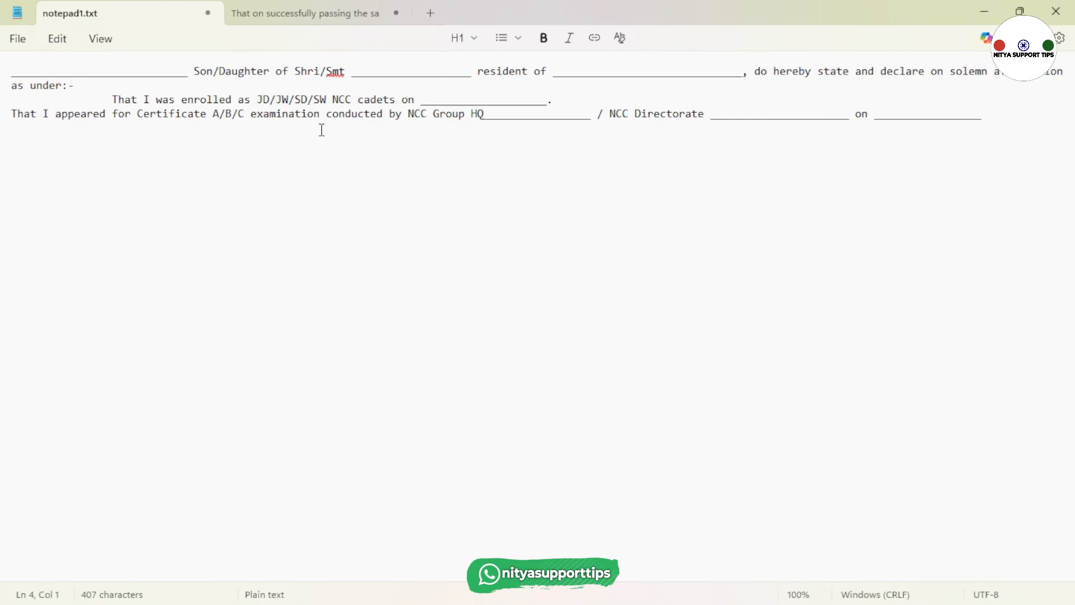
drag(12, 113, 208, 116)
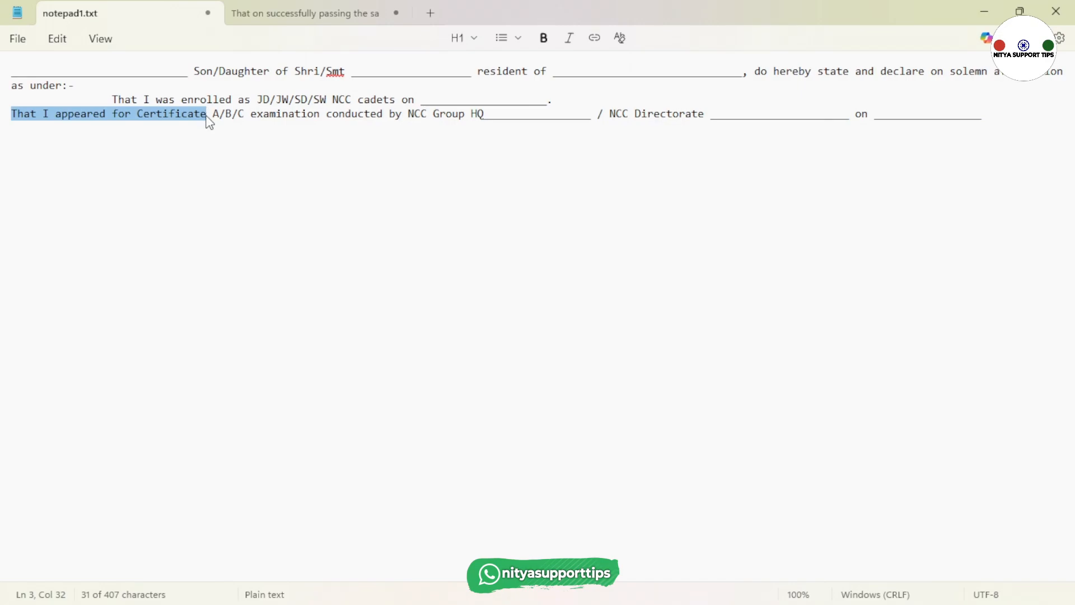
click(206, 121)
click(8, 118)
drag(12, 119, 208, 117)
key(ctrl+c)
click(67, 42)
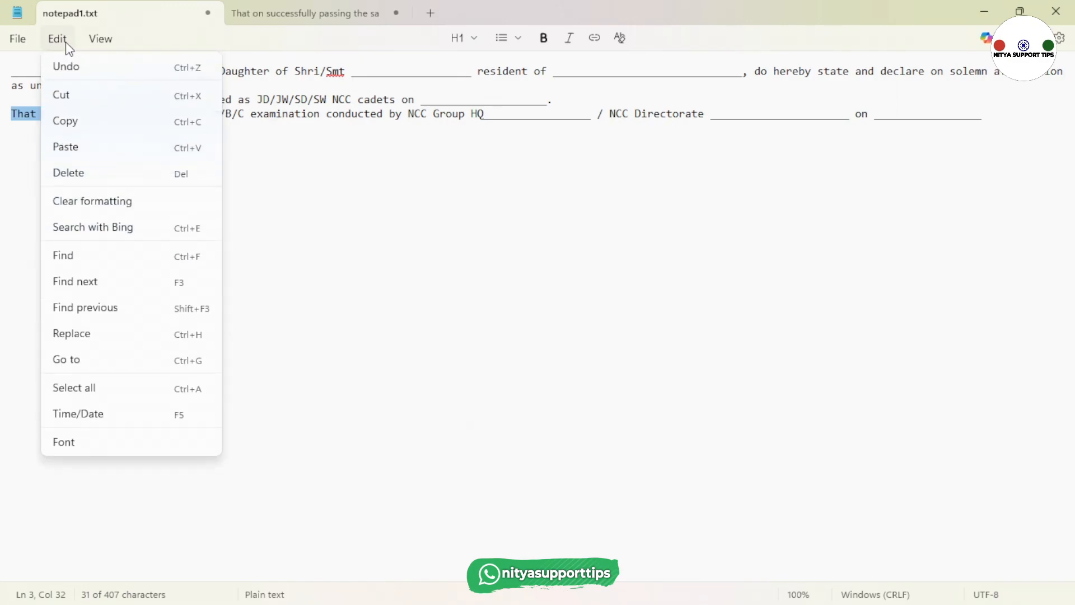
click(79, 127)
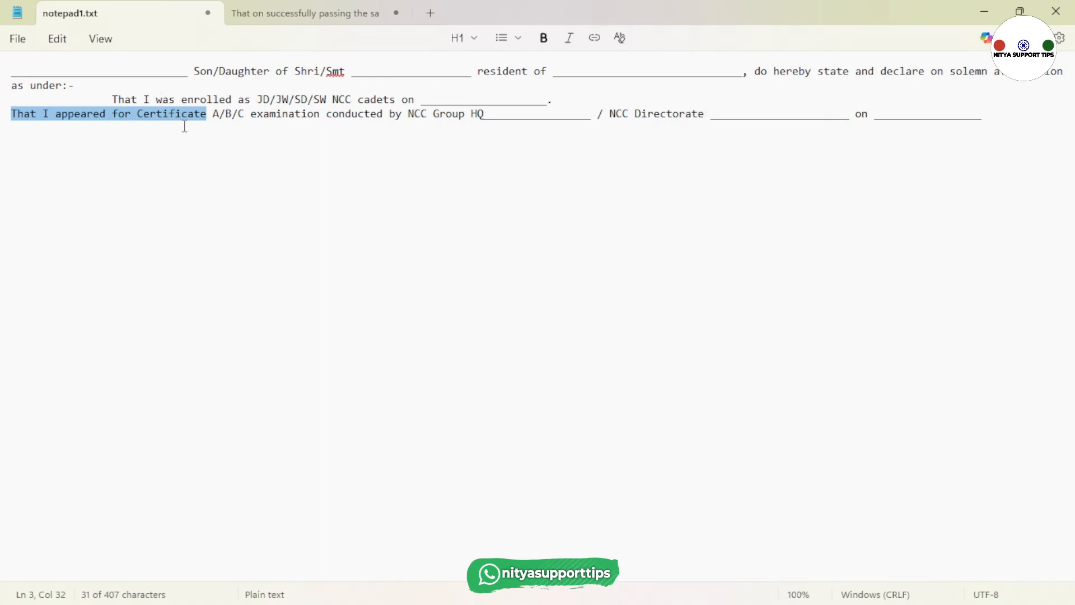
- Paste "That I appeared for Certificate" on two consecutive lines below the text, leaving several blank lines above them
click(894, 163)
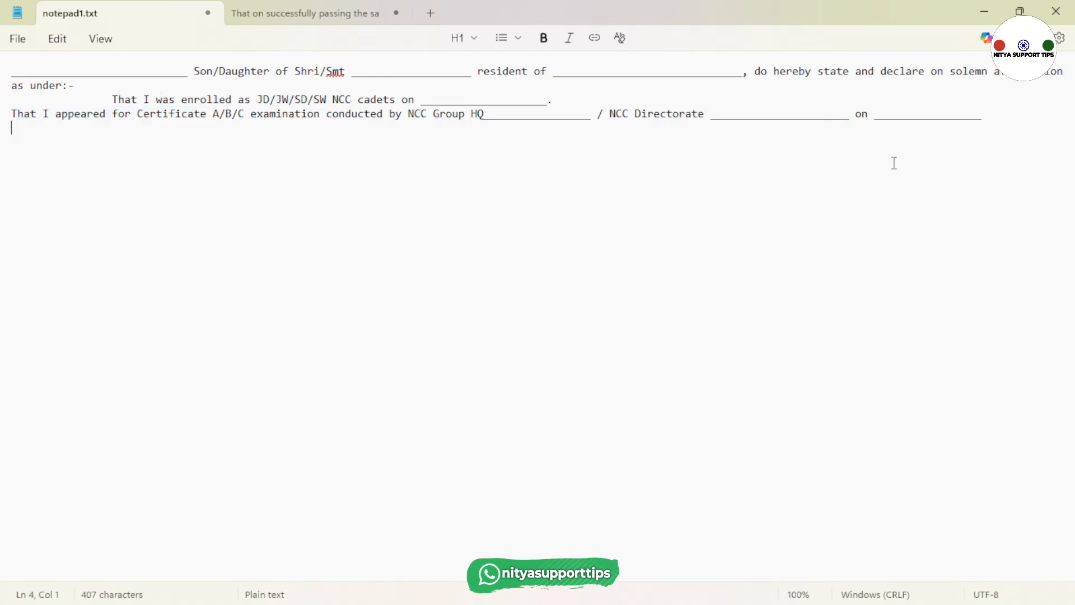
key(Return)
key(Return)
key(Return)
key(ctrl+v)
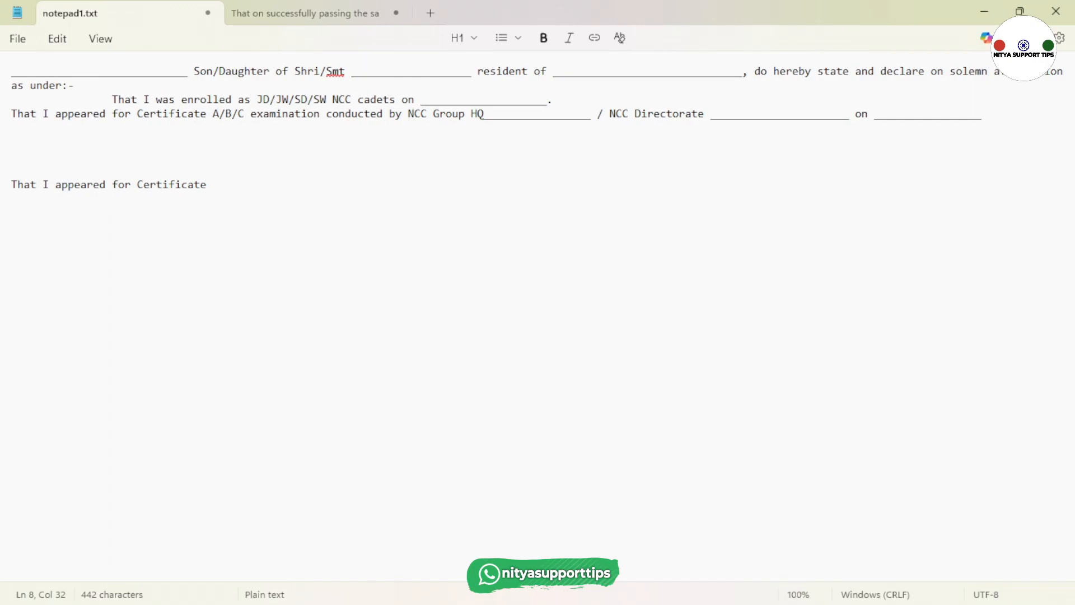
key(Return)
key(ctrl+v)
key(Return)
click(57, 38)
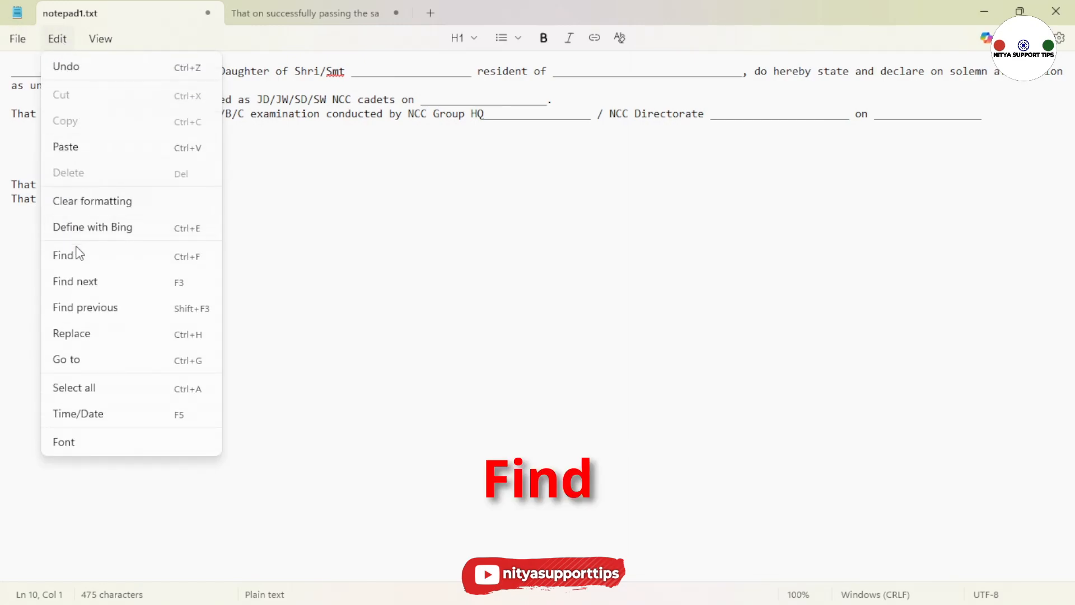
click(332, 197)
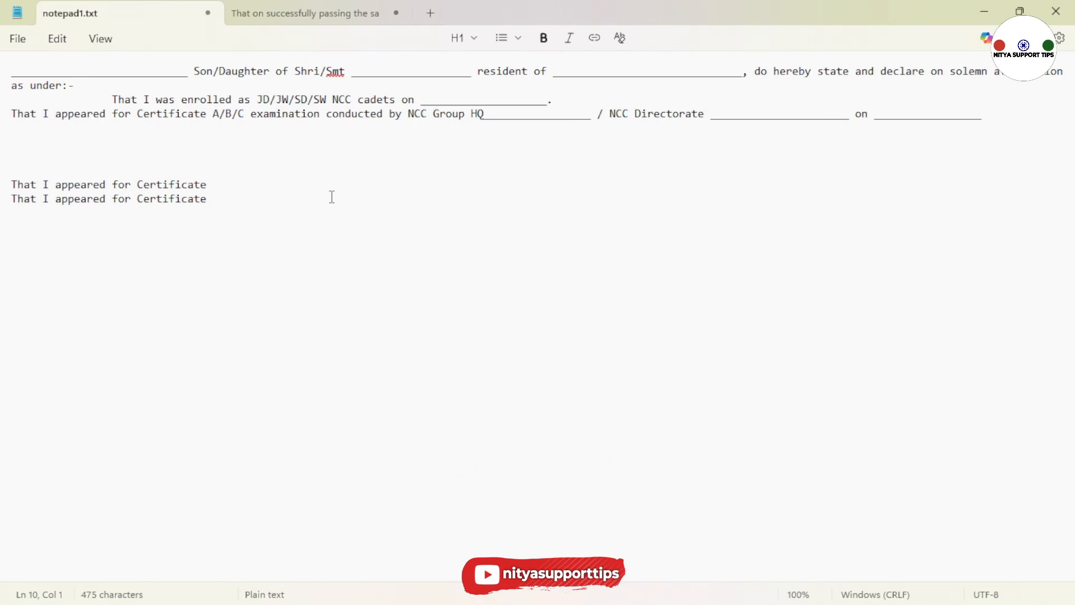
click(74, 40)
click(546, 307)
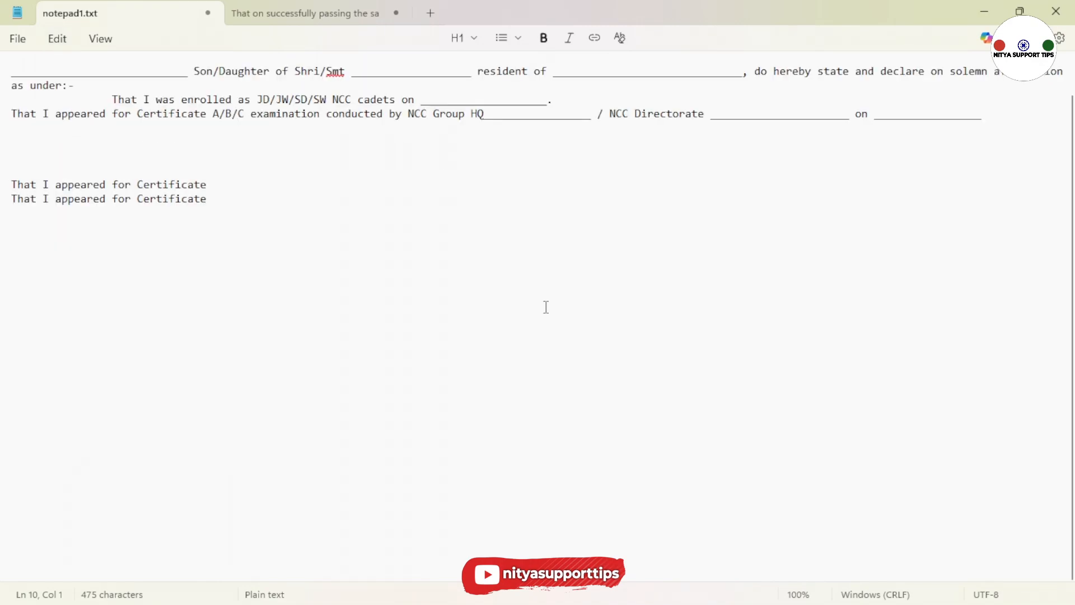
- Search notepad1.txt for "of" and go backwards through its occurrences
key(ctrl+f)
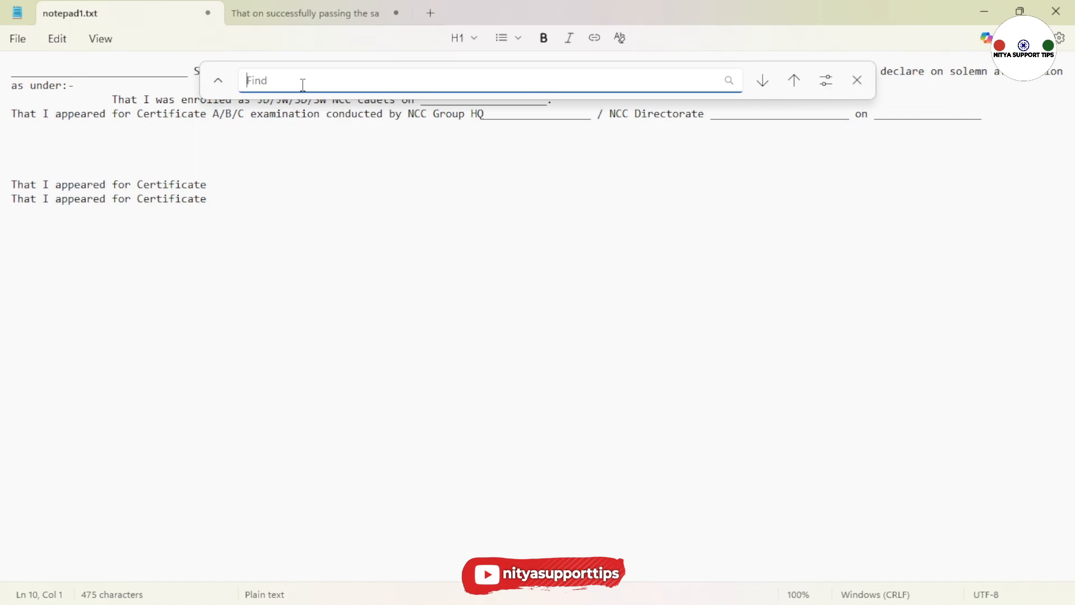
text(of)
click(795, 81)
click(794, 82)
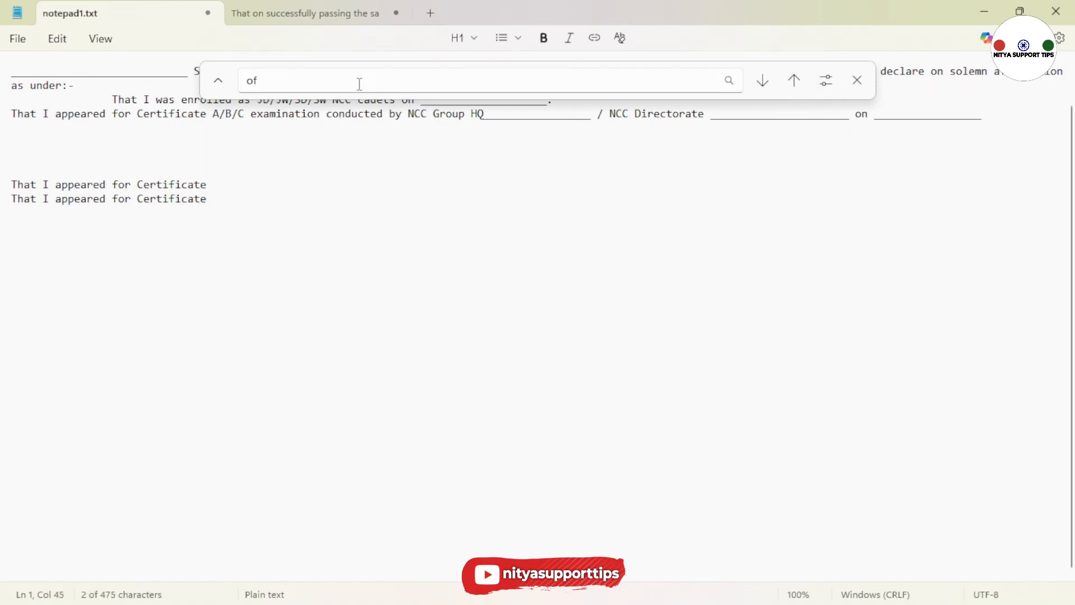
- Search the document for "by", advance to its next occurrence, and close the search
click(731, 82)
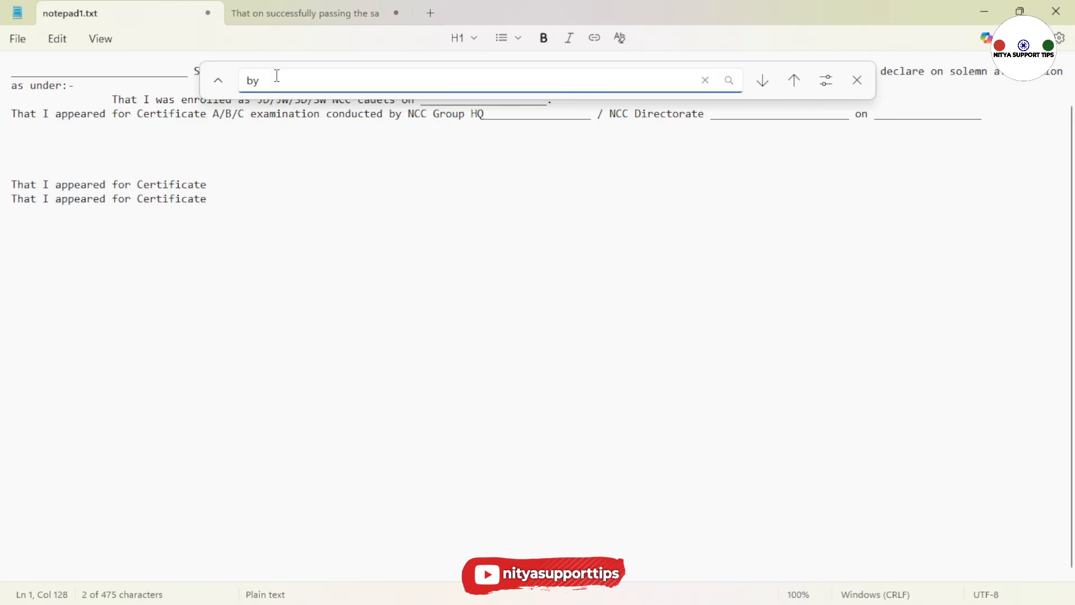
key(Return)
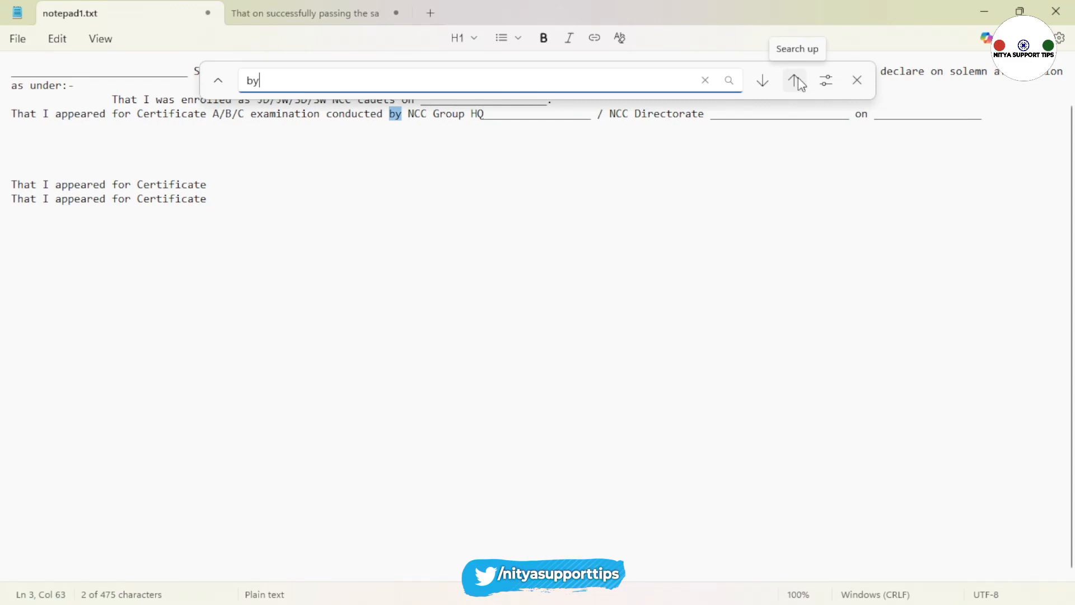
click(857, 80)
- Run Find next three times to cycle through the occurrences of "by"
click(57, 39)
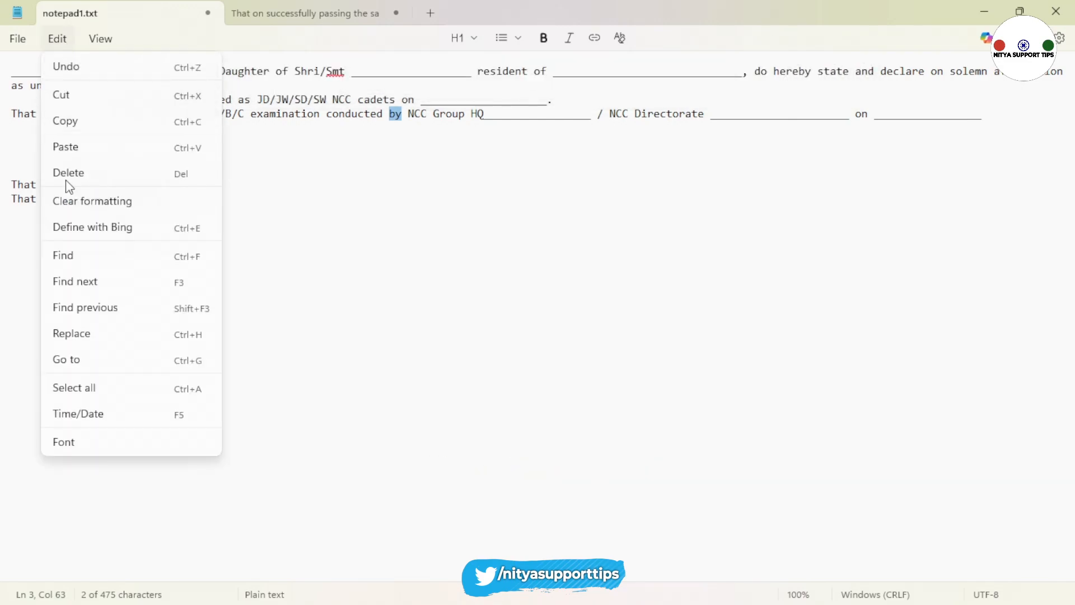
click(84, 287)
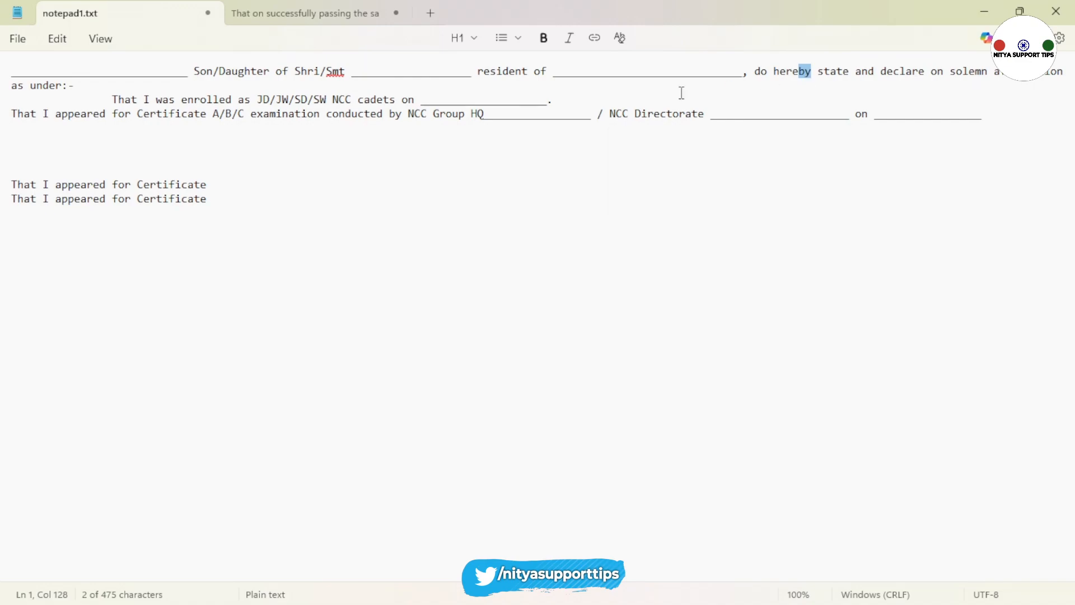
click(58, 38)
click(98, 281)
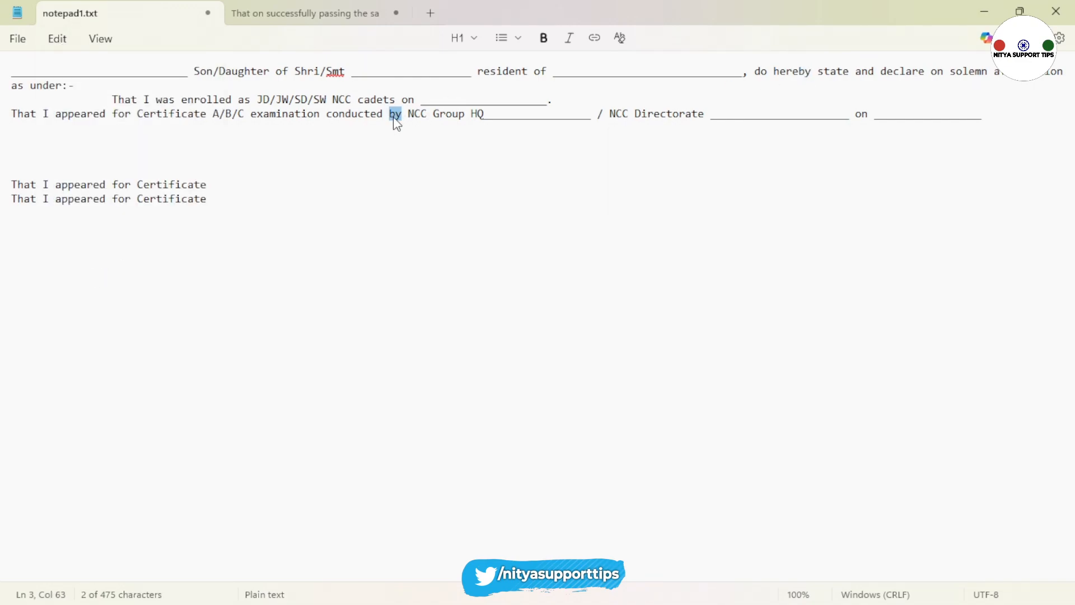
click(58, 39)
click(95, 281)
- Replace both occurrences of "by" with "Nitya", one at a time
click(59, 39)
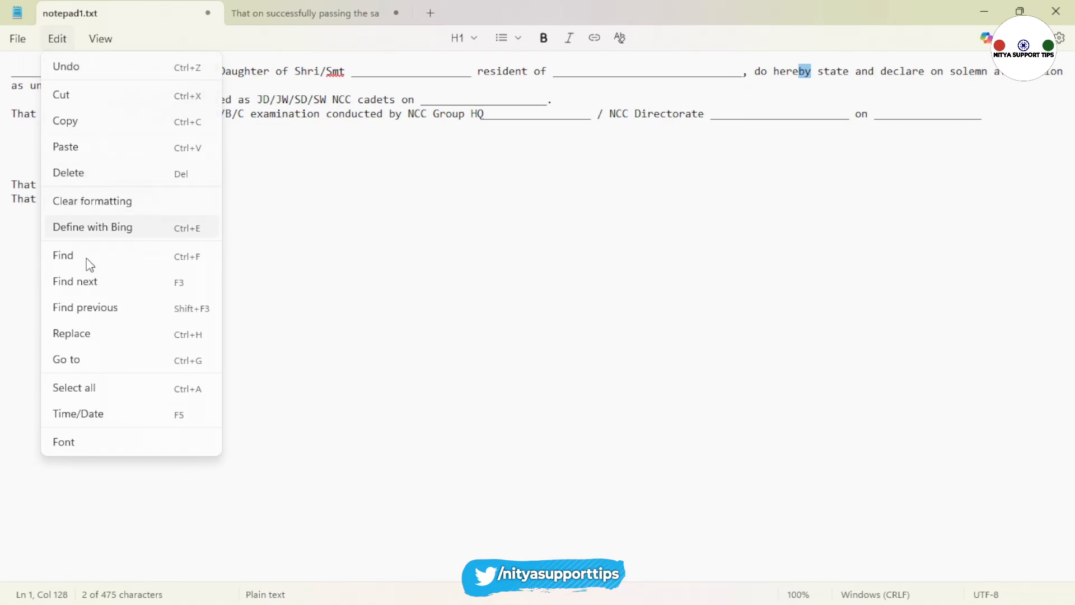
click(81, 338)
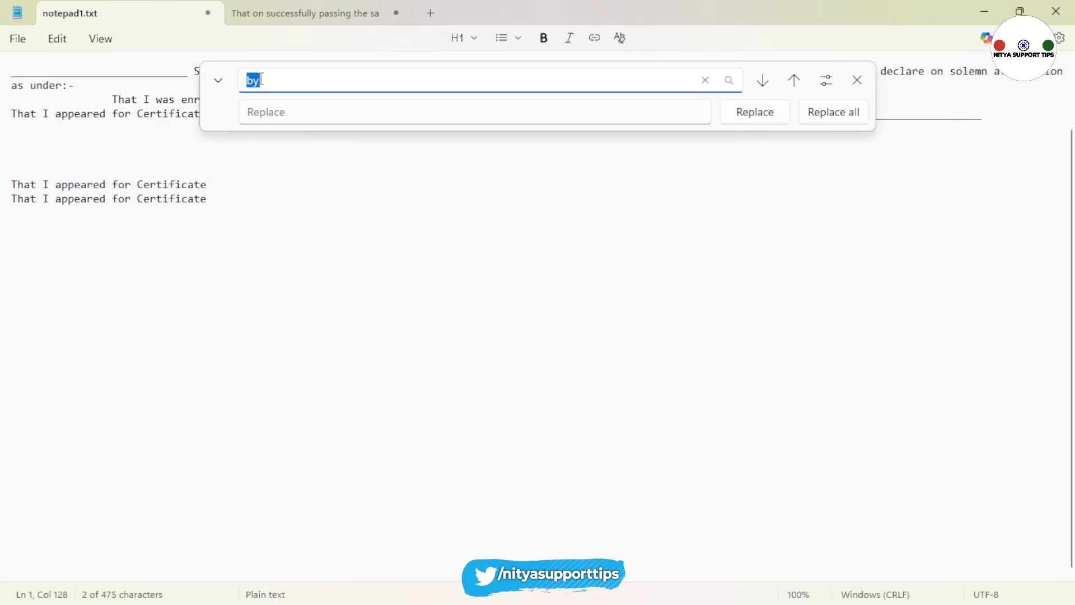
click(430, 117)
text(Nitya)
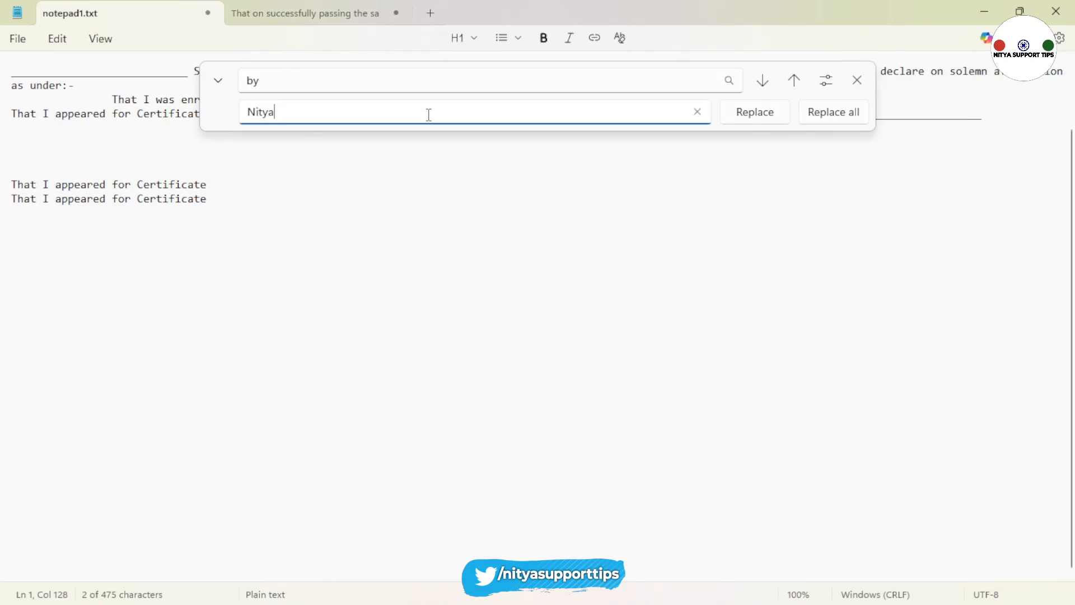
click(786, 119)
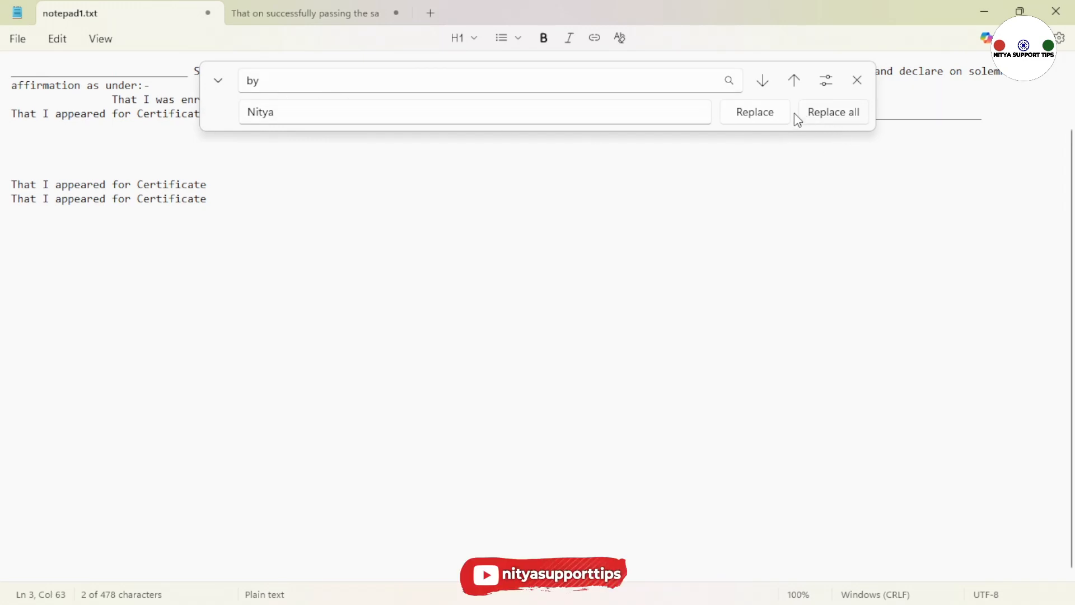
click(770, 112)
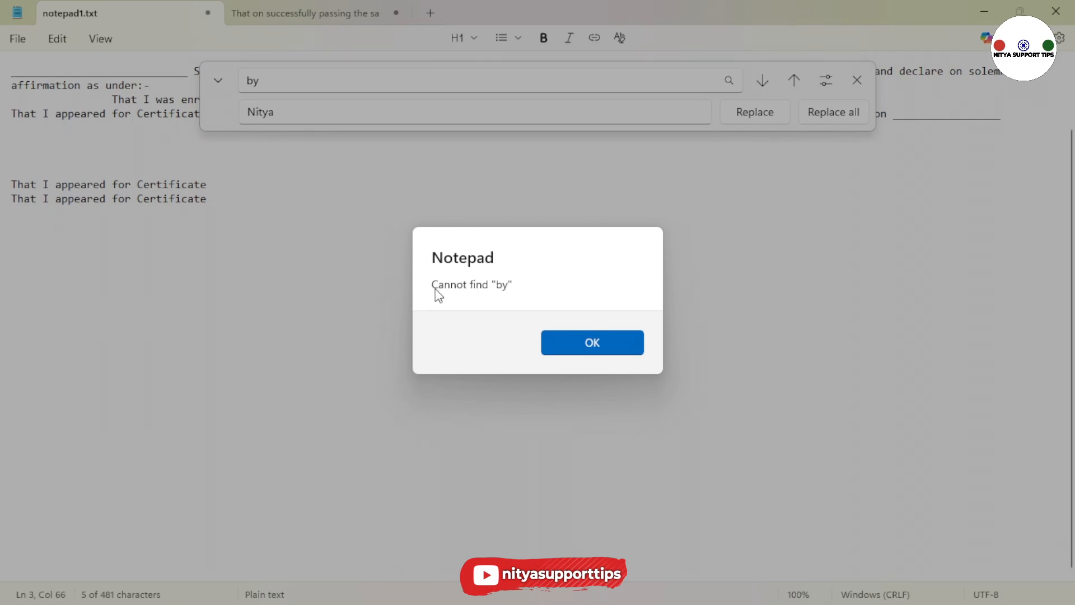